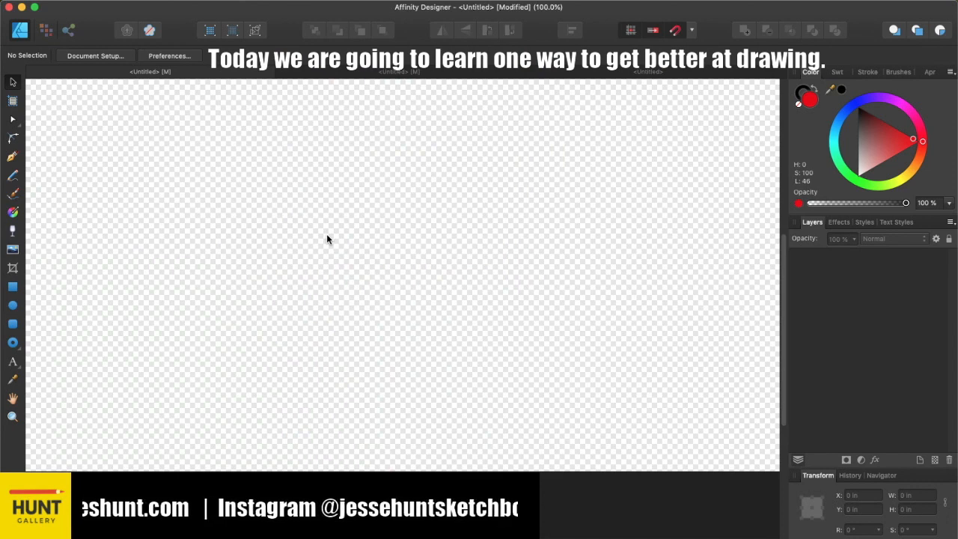
- Paste the comic panel image and start a Pen outline from its upper edge to the hat brim, with fill opacity at 17%
key("super+v")
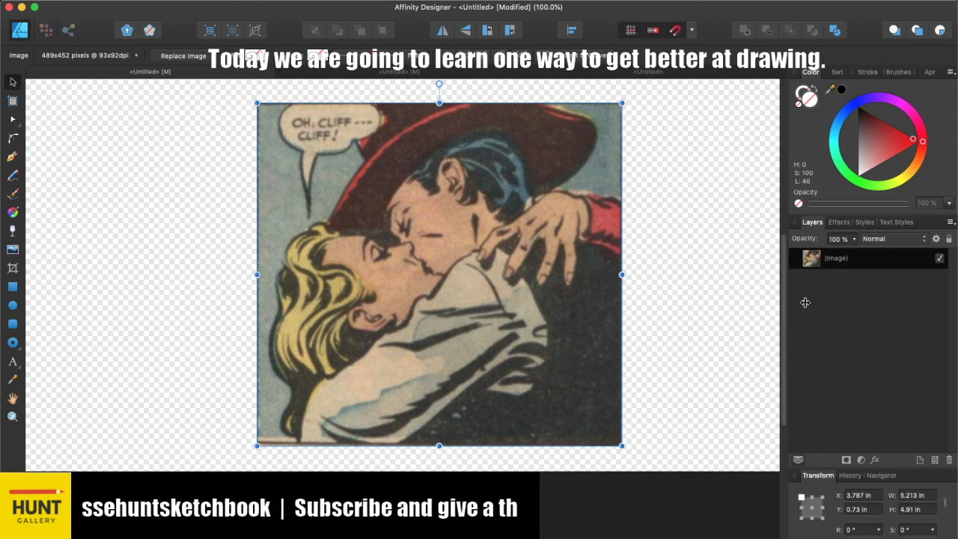
left_click(16, 158)
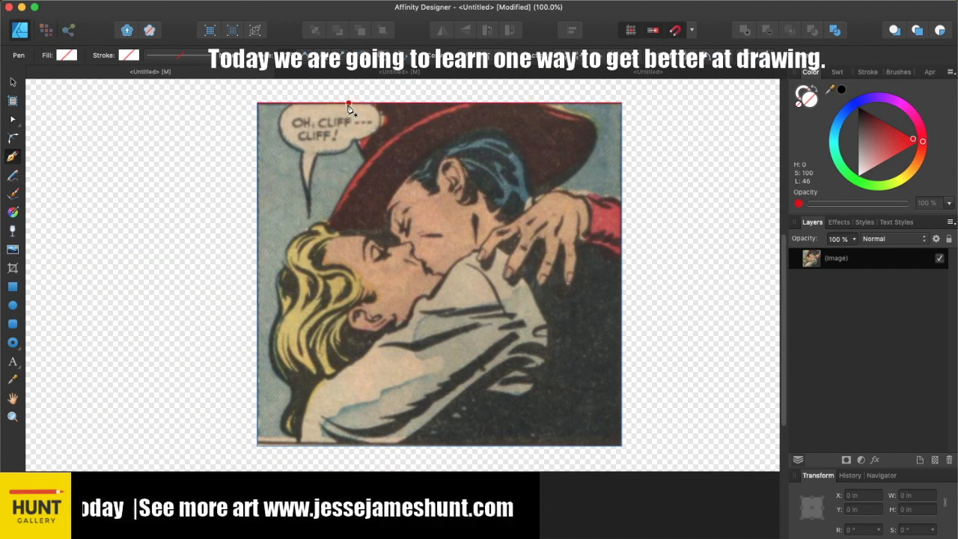
left_click(348, 103)
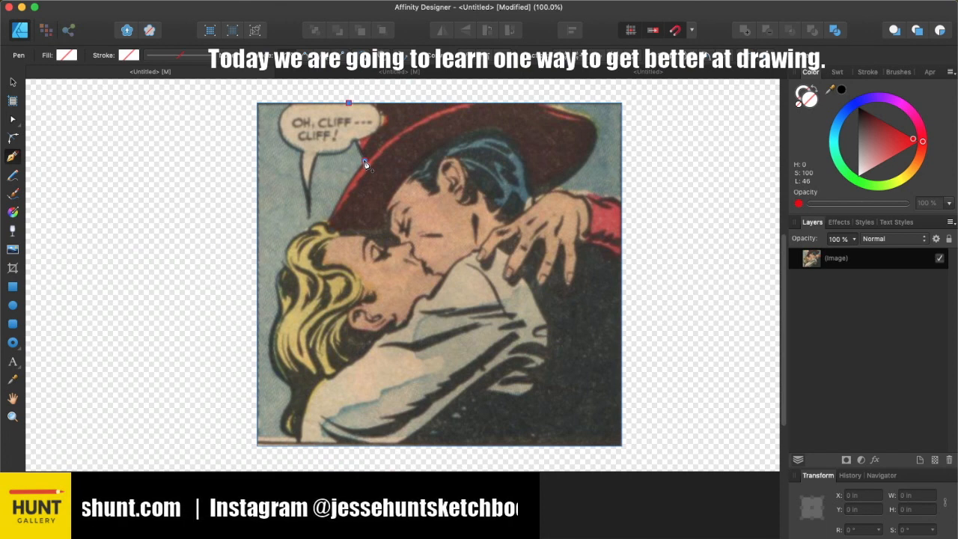
left_click_drag(364, 160, 382, 182)
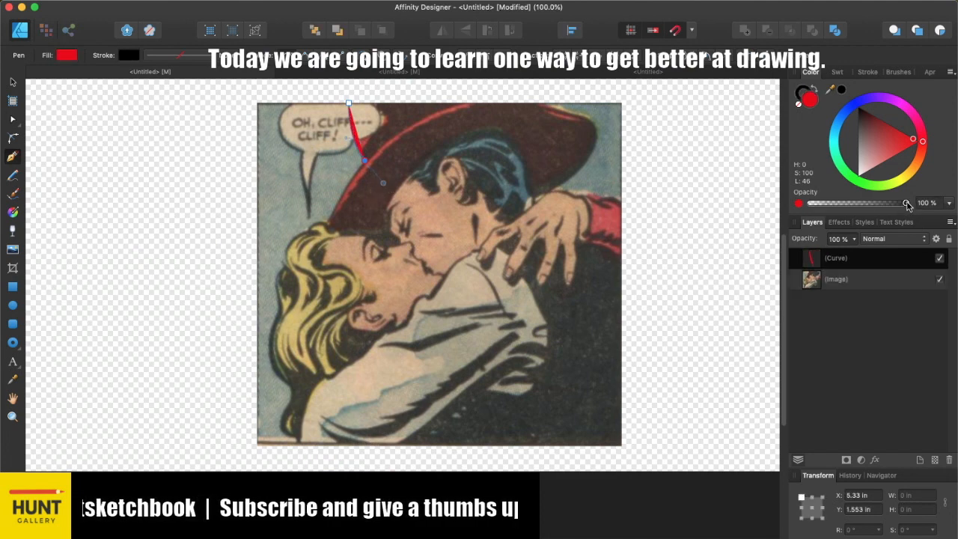
left_click_drag(906, 206, 826, 210)
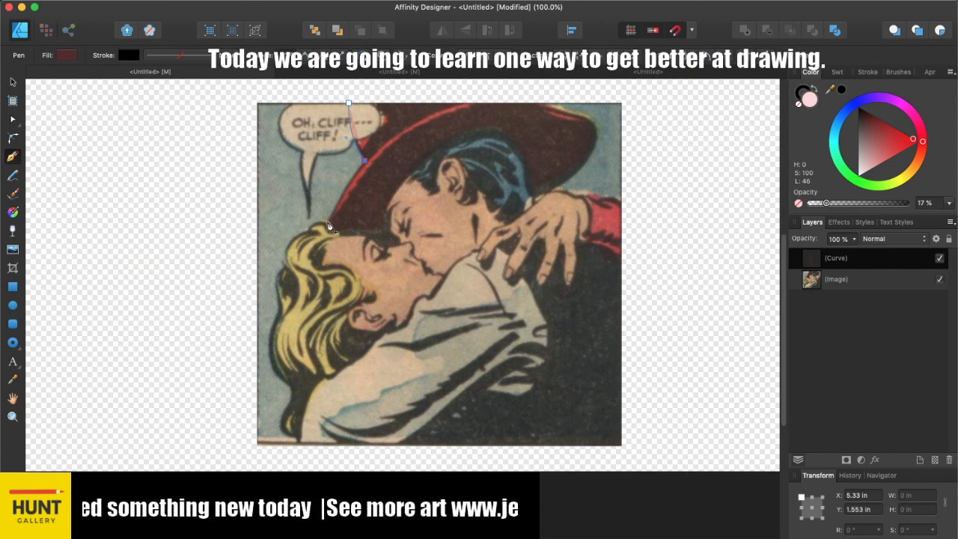
- Trace the outline along the hat brim and around the woman's hair down to the image's lower edge
left_click_drag(328, 223, 304, 281)
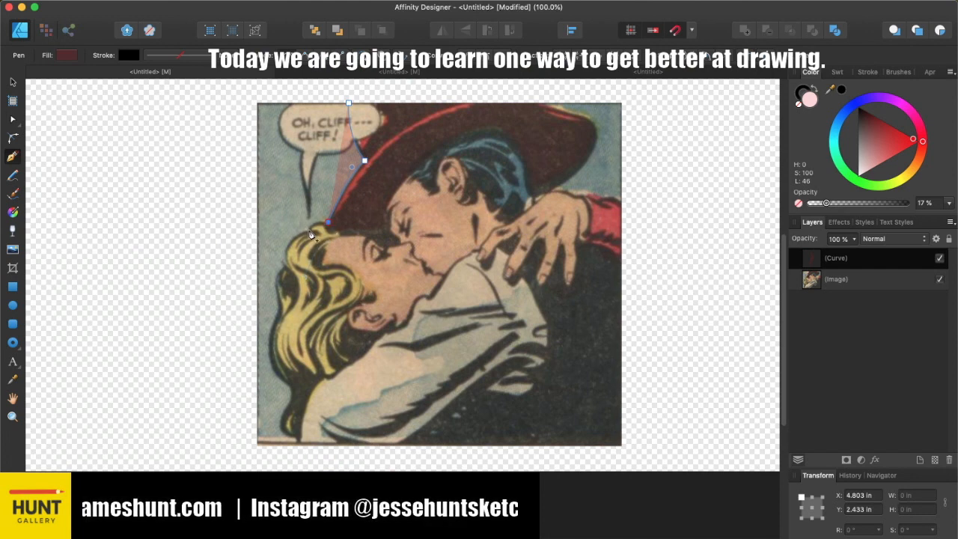
left_click_drag(310, 230, 313, 242)
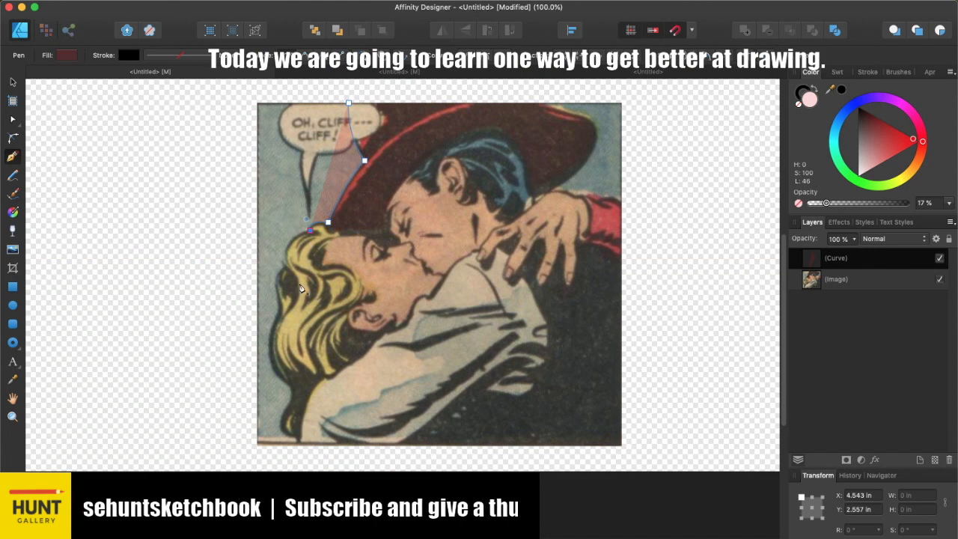
mouse_move(290, 263)
left_mouse_down()
mouse_move(298, 289)
mouse_move(289, 262)
left_mouse_up()
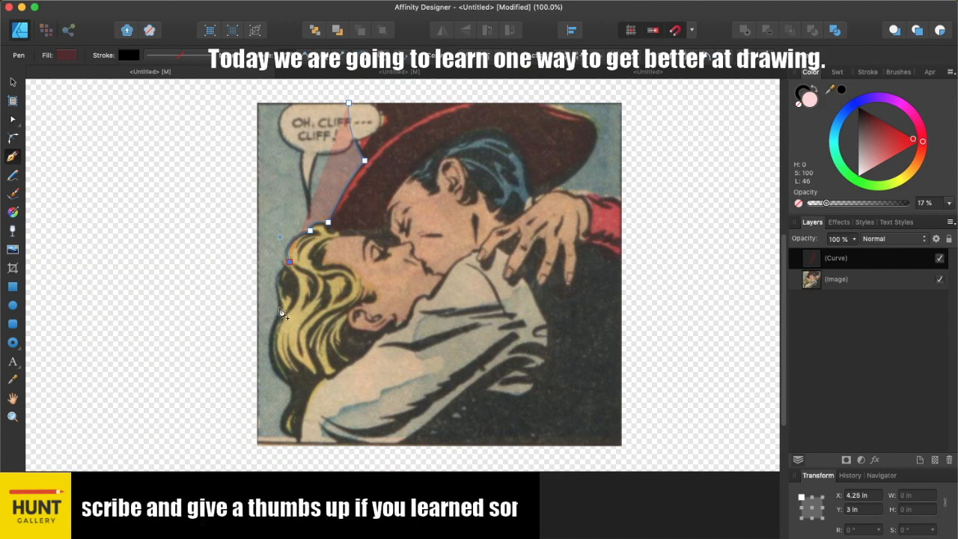
left_click_drag(279, 307, 292, 346)
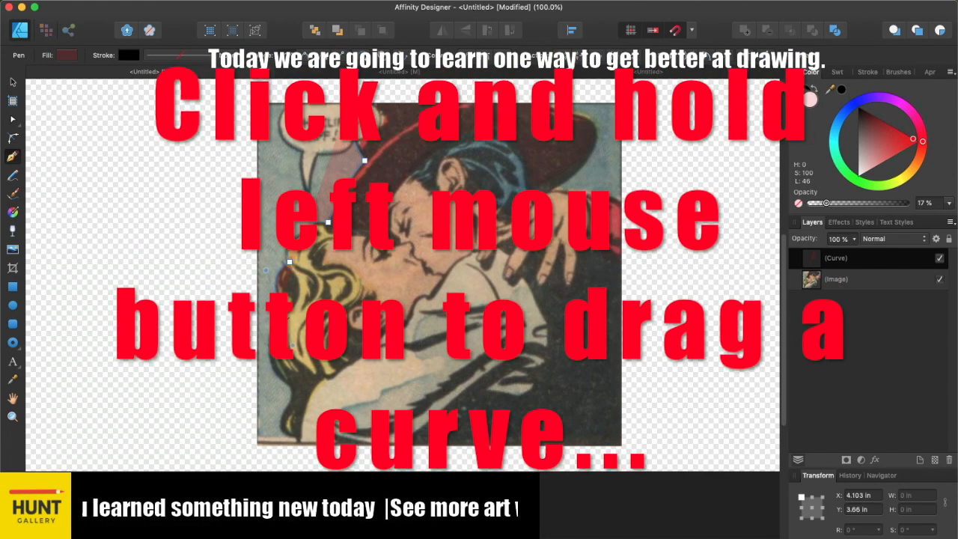
left_click_drag(292, 388, 333, 415)
left_click(291, 387, "alt")
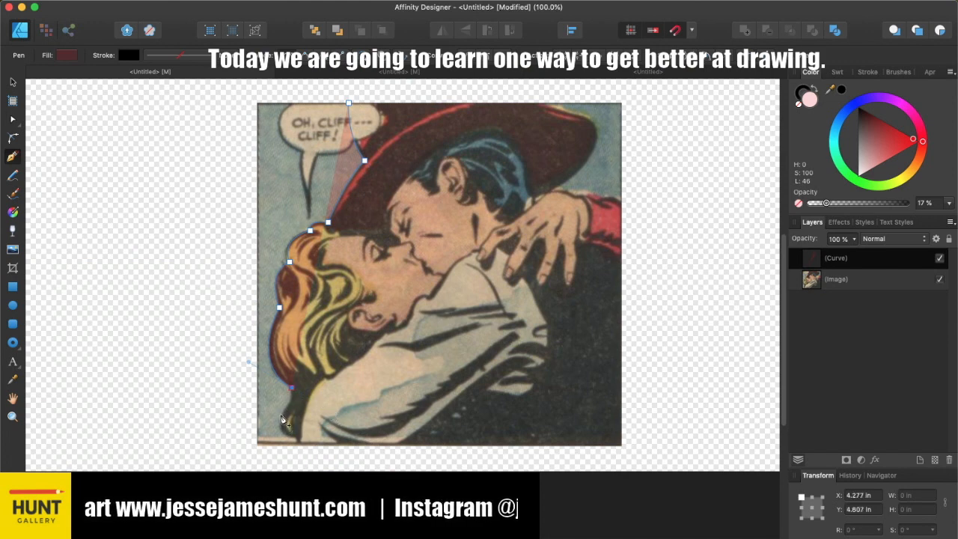
left_click_drag(282, 413, 272, 430)
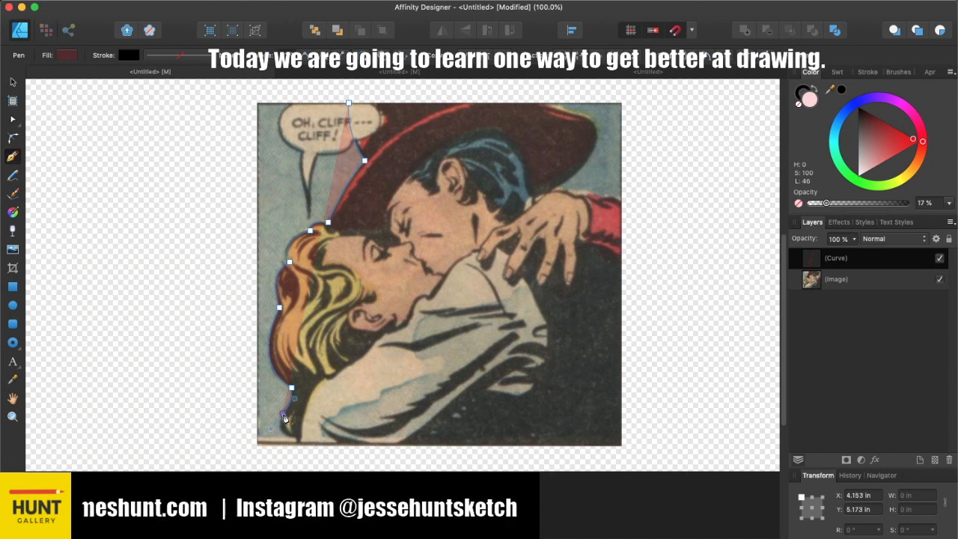
left_click_drag(294, 437, 318, 439)
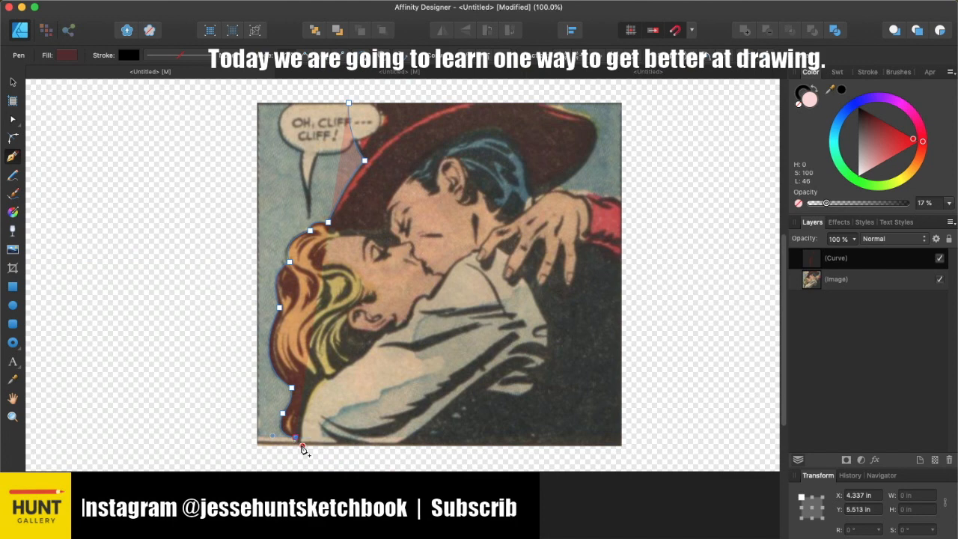
left_click(297, 446)
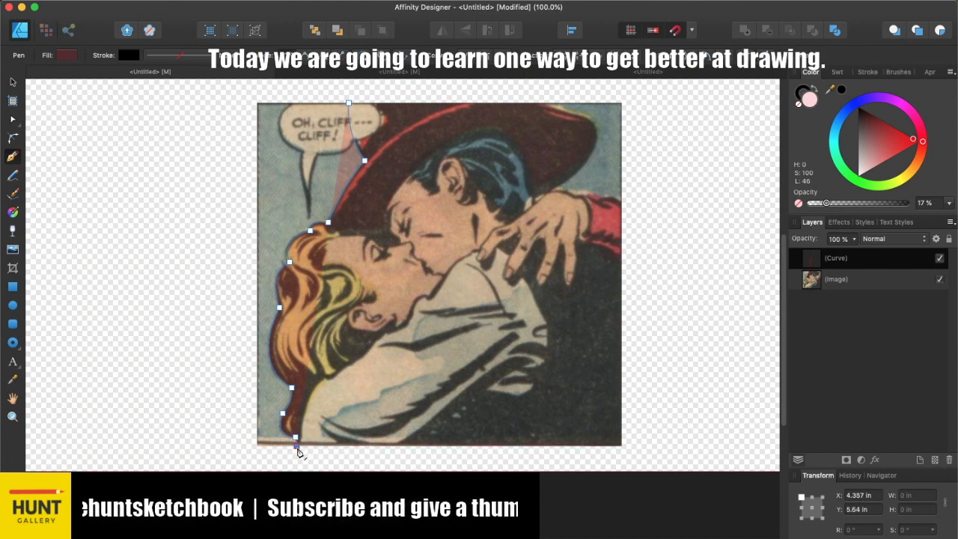
- Continue the outline through the image's lower-right corner, up to the red sleeve and along the top of the hand
left_click(621, 445)
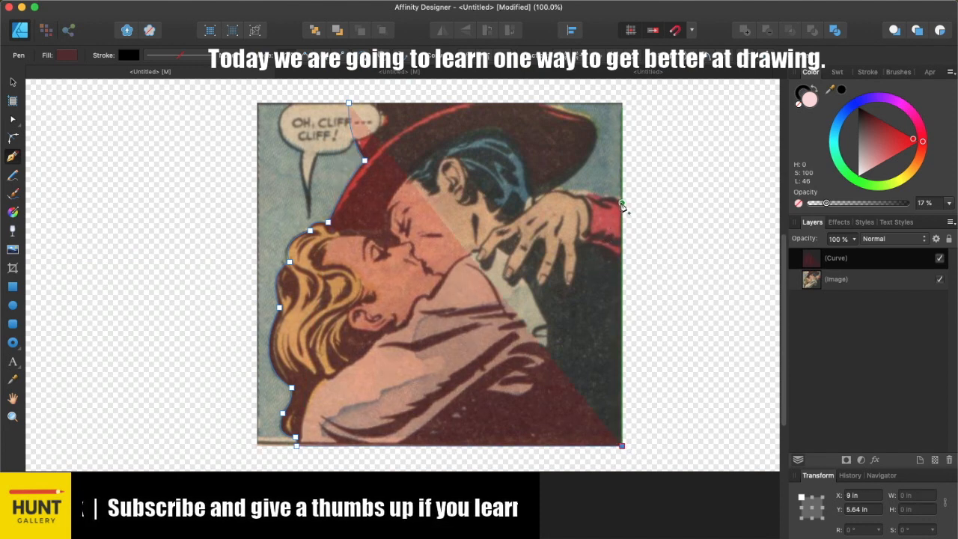
left_click(621, 202)
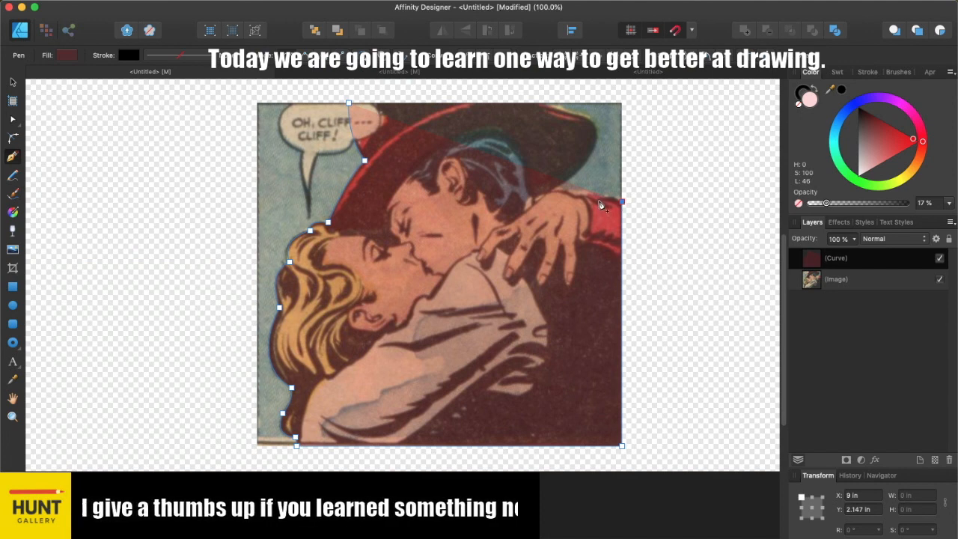
left_click_drag(598, 200, 587, 211)
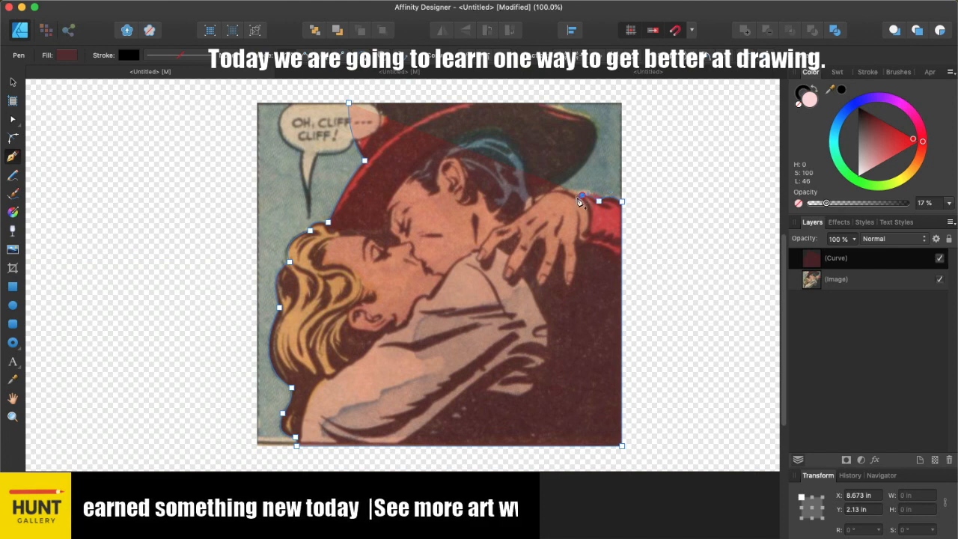
left_click(582, 196)
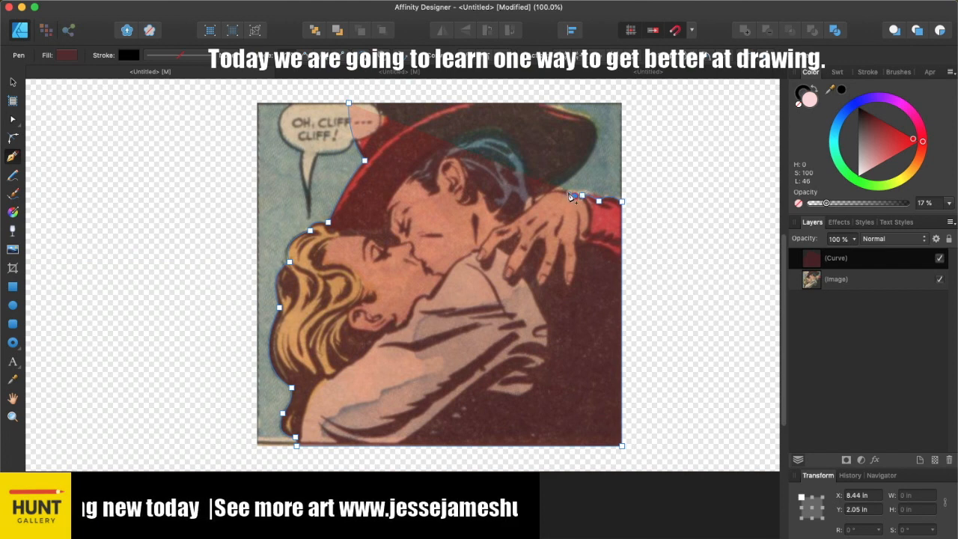
left_click(574, 196)
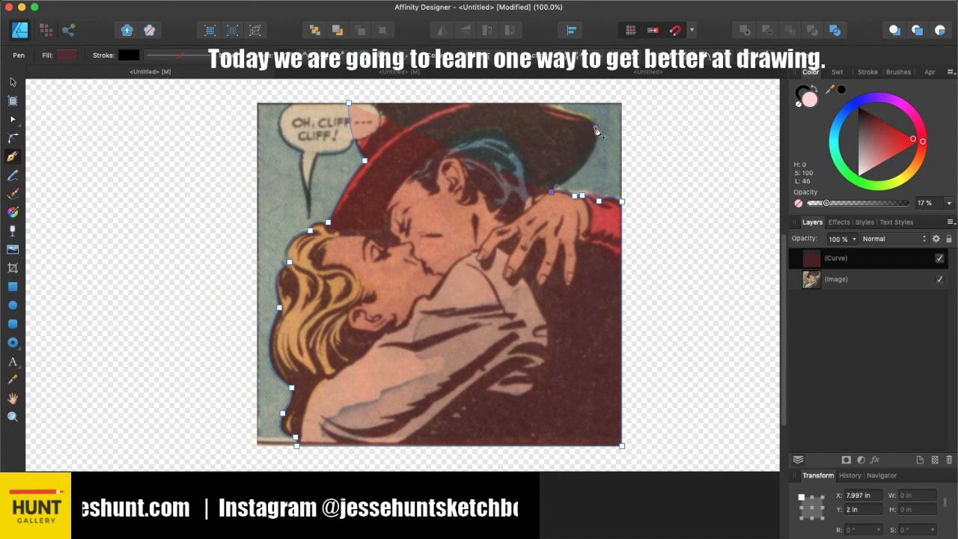
- Trace the right side of the hat brim up to the image's upper edge and close the outline at its starting point
left_click_drag(596, 131, 589, 106)
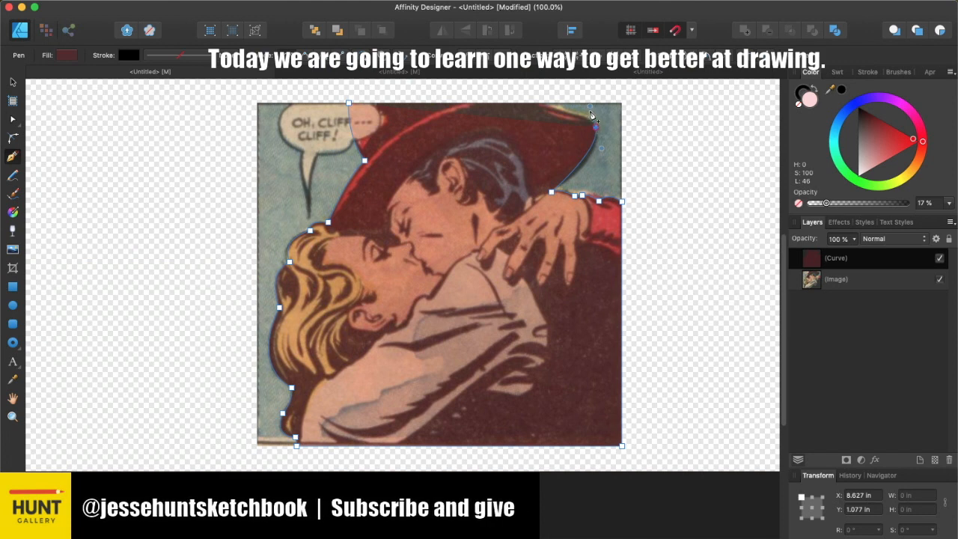
left_click(590, 105)
left_click_drag(588, 106, 581, 108)
key("super+z")
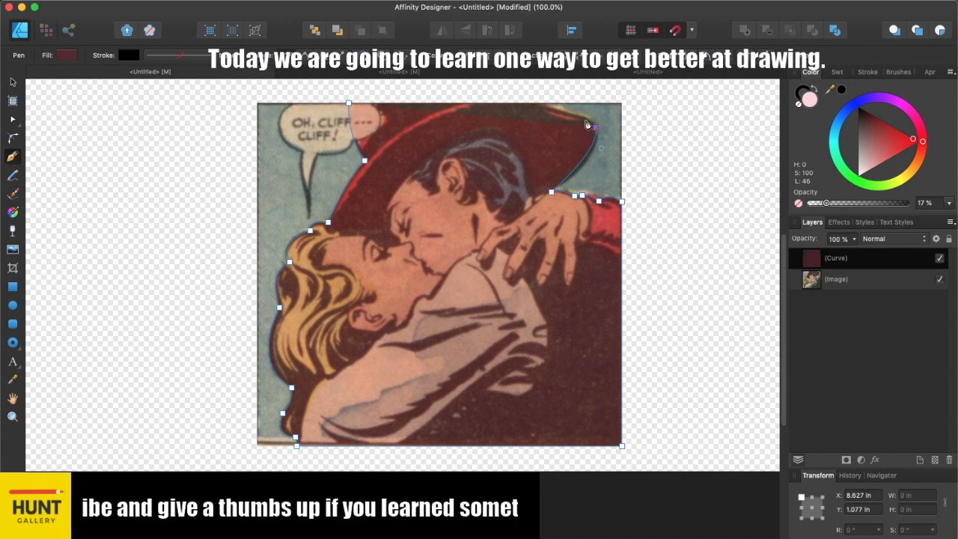
left_click_drag(573, 115, 555, 114)
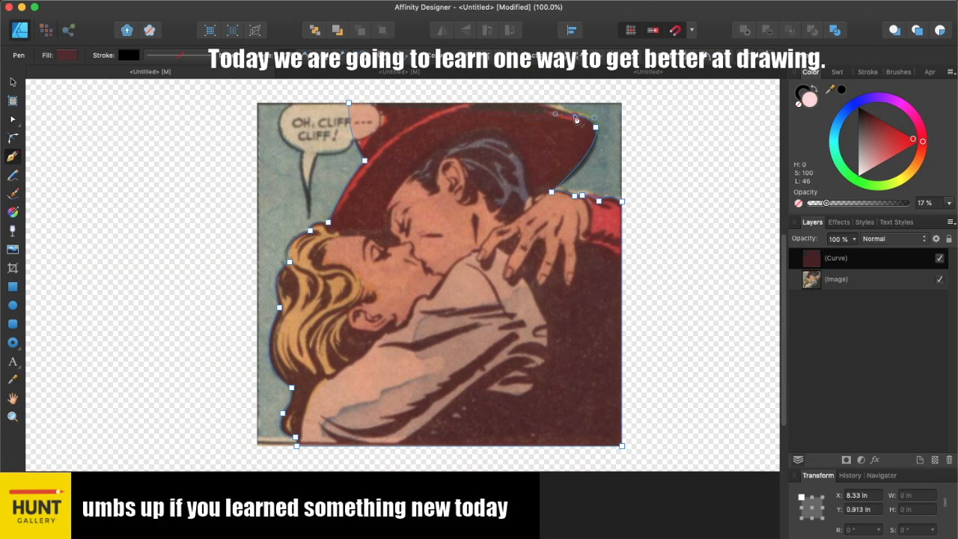
left_click(539, 103)
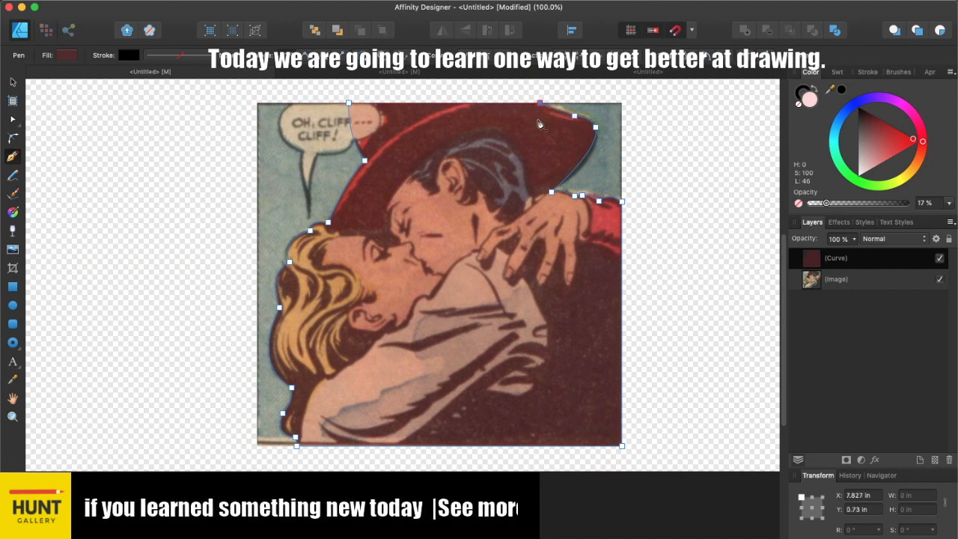
left_click(349, 104)
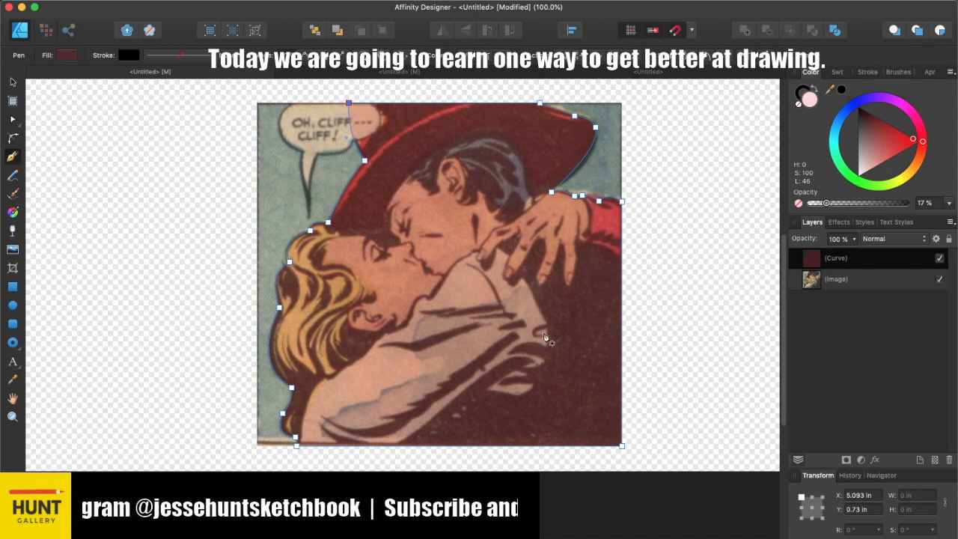
- Clip the comic image inside the traced curve to cut out the couple
left_click(13, 81)
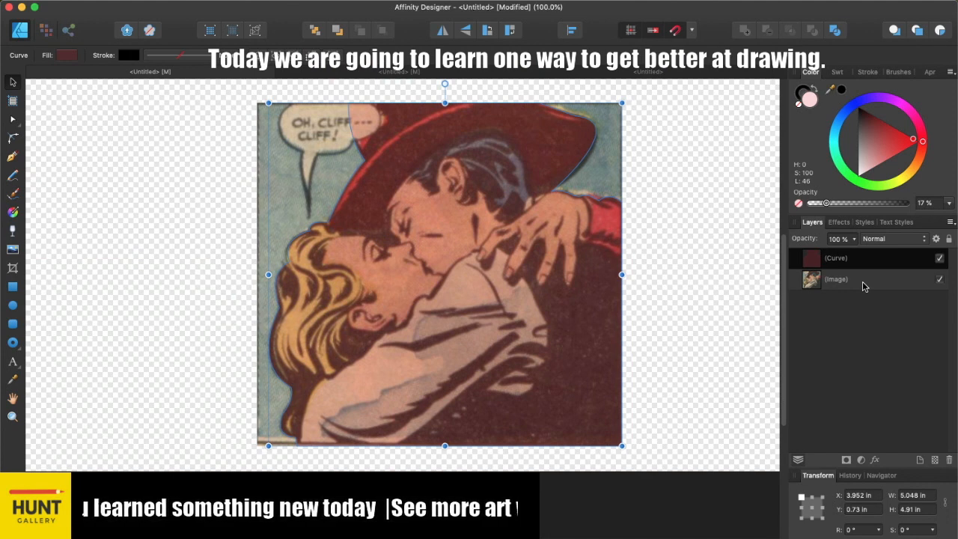
left_click_drag(861, 284, 864, 261)
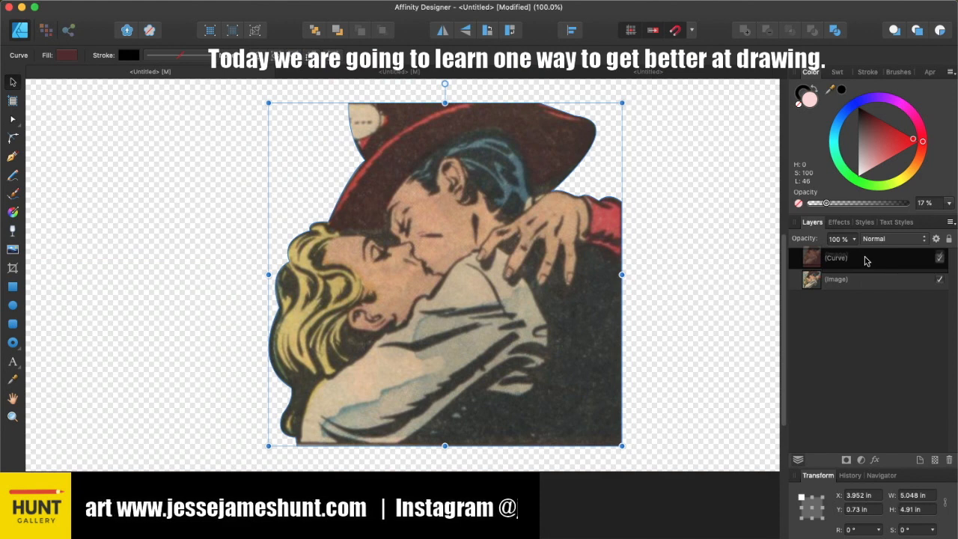
left_click_drag(864, 256, 866, 258)
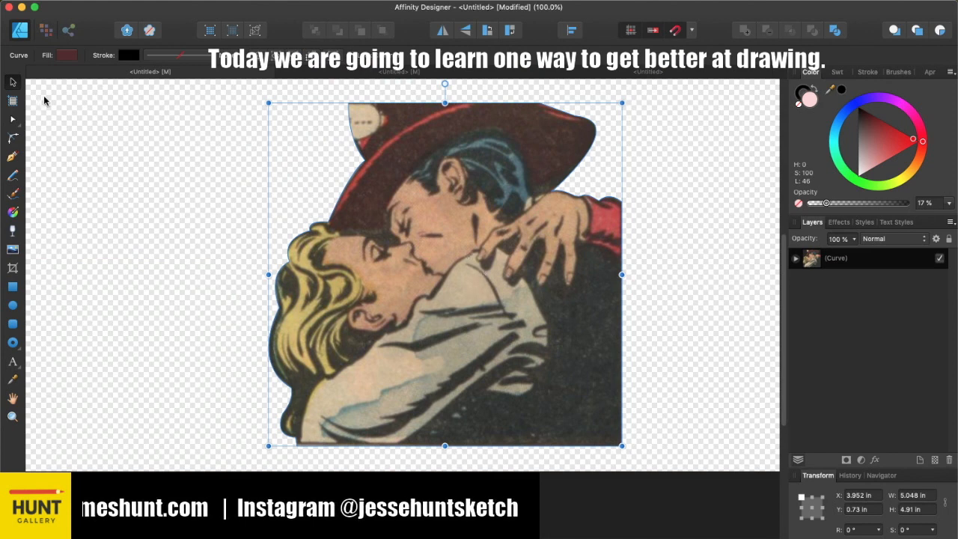
- Enlarge the cutout proportionally to 6.168 x 6 in and place it against the canvas's right edge
left_click_drag(360, 262, 522, 288)
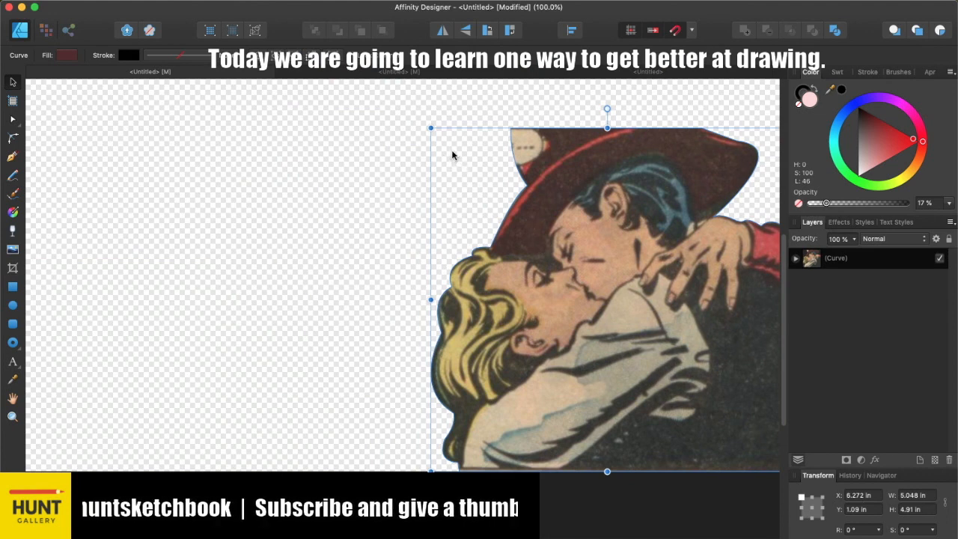
left_click_drag(428, 127, 370, 118)
scroll(410, 300, "down", 3)
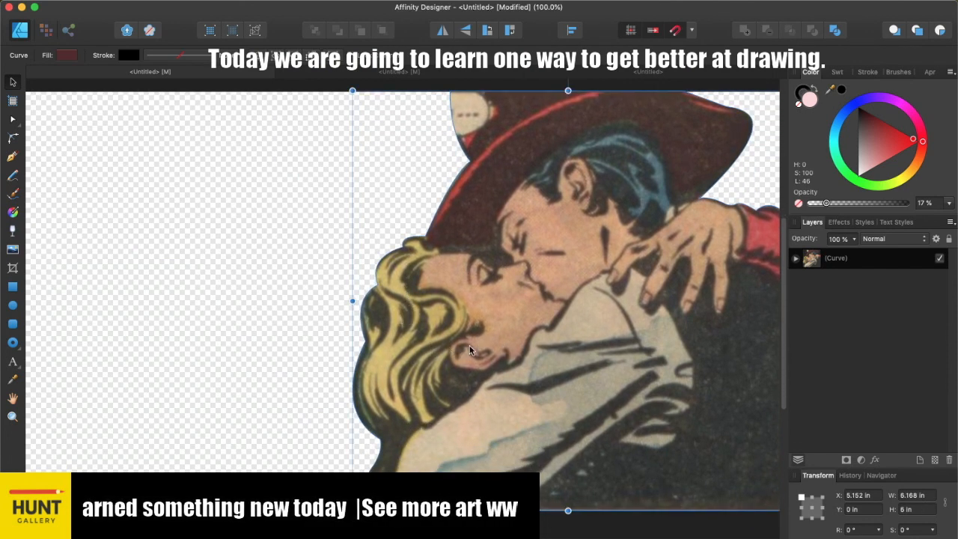
key("super+minus")
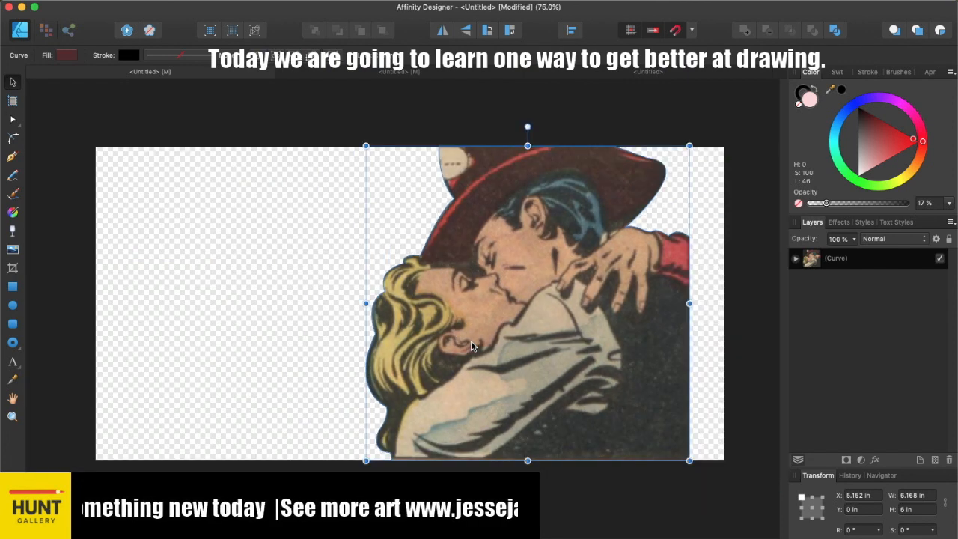
left_click_drag(568, 370, 604, 370)
left_click(638, 122)
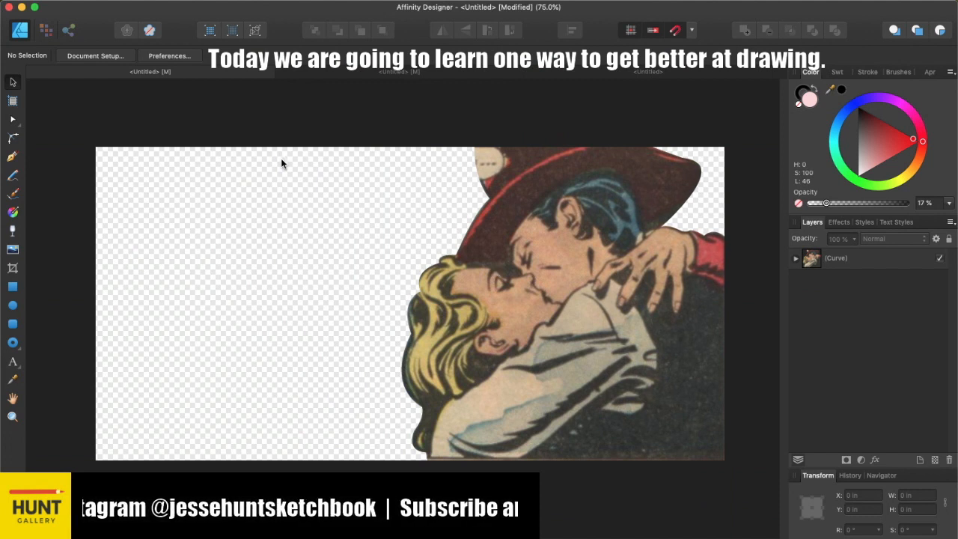
- Try Pencil strokes 0.24 pt wide over the cutout's edges at the hat, the hair tips and the hand
left_click(13, 175)
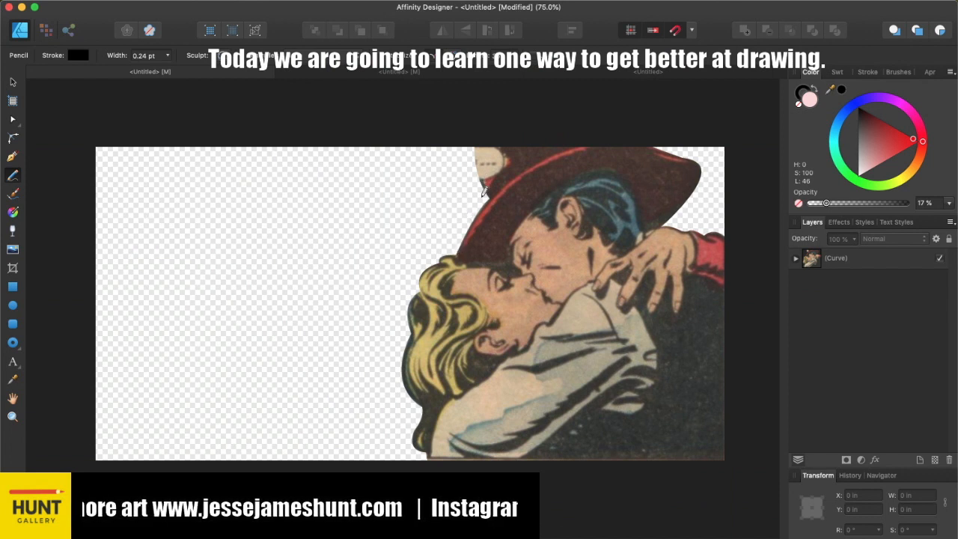
mouse_move(490, 196)
left_mouse_down()
mouse_move(476, 205)
mouse_move(495, 195)
left_mouse_up()
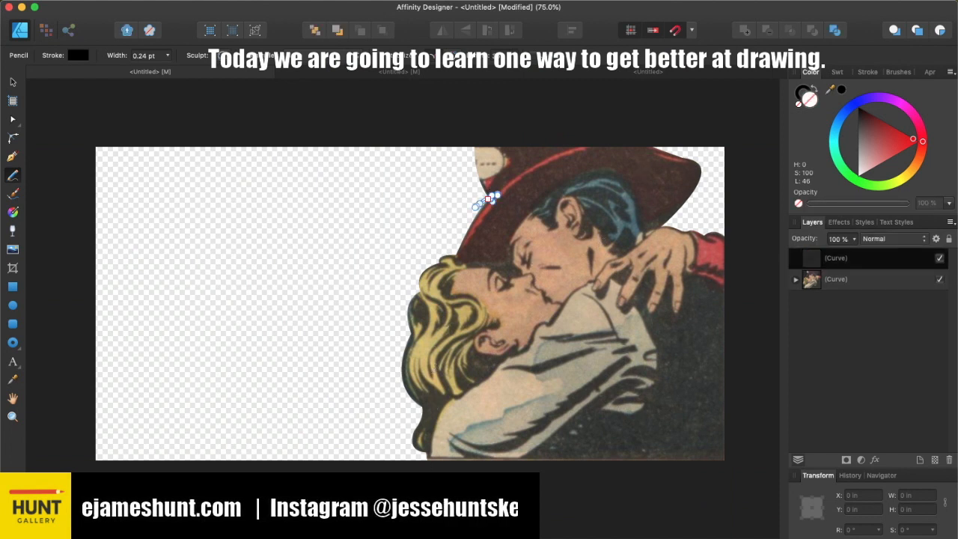
left_click_drag(421, 451, 452, 452)
left_click_drag(688, 230, 686, 226)
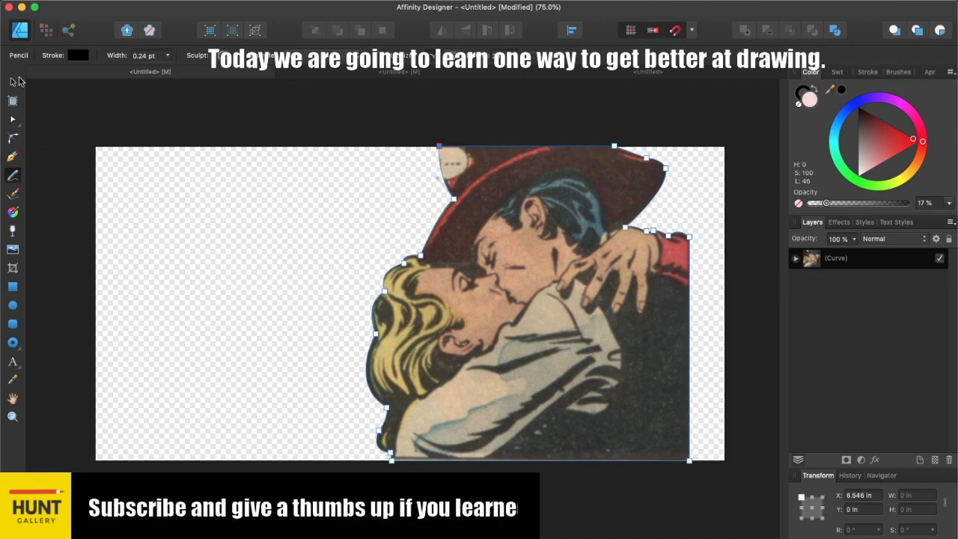
- Move the cutout back against the canvas's right edge and add a small Pencil mark near the man's nose
left_click(14, 81)
left_click_drag(441, 291, 497, 317)
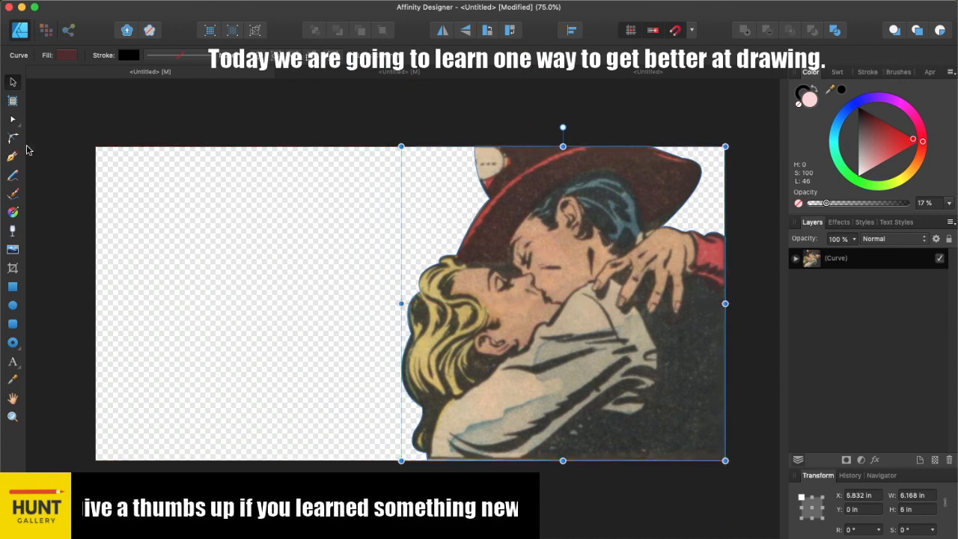
left_click(13, 175)
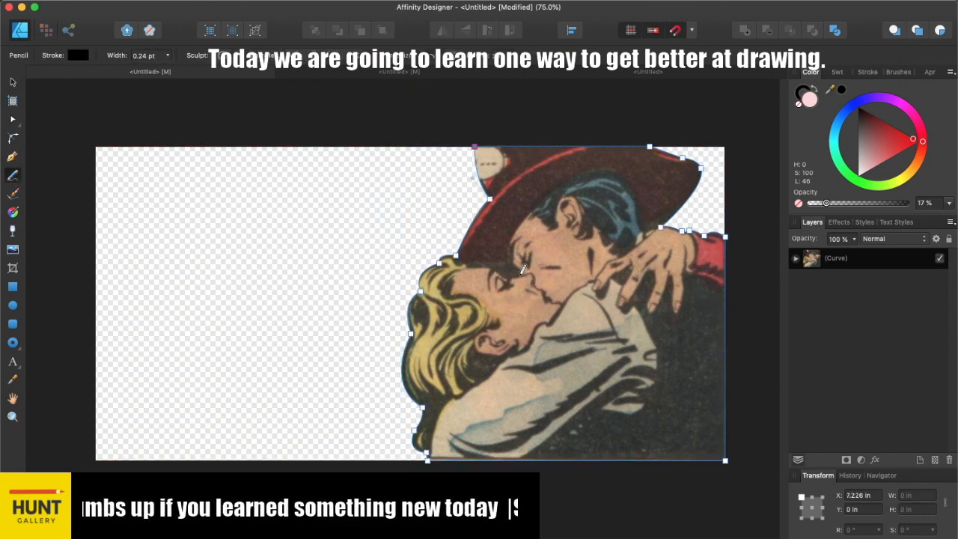
left_click_drag(530, 270, 532, 271)
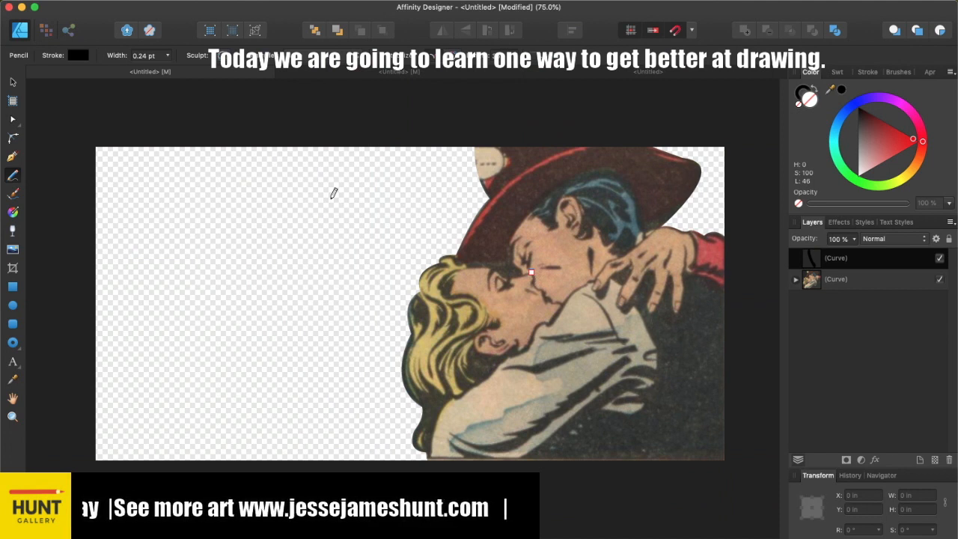
key("Escape")
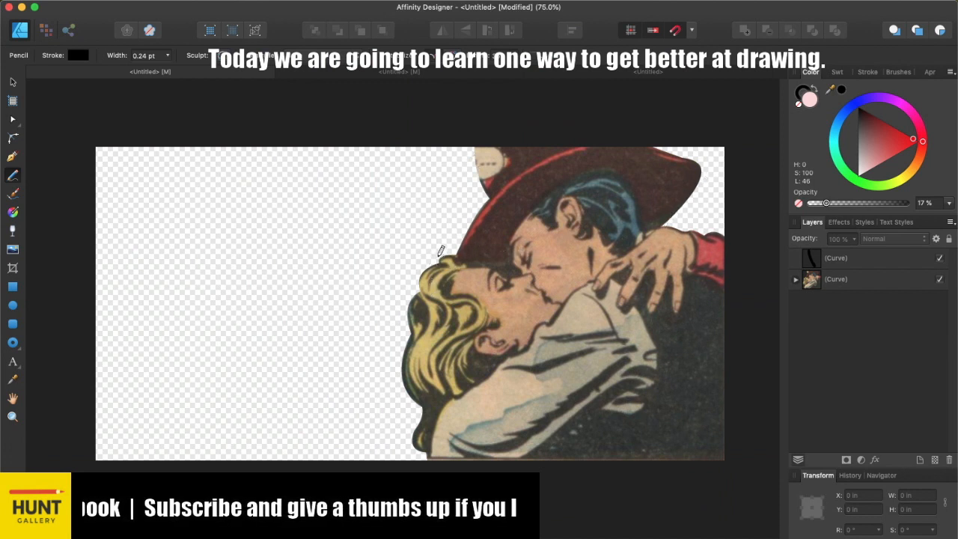
- Try Pencil hatching beside the woman's hair and delete it
mouse_move(421, 275)
left_mouse_down()
mouse_move(398, 307)
mouse_move(445, 246)
mouse_move(385, 314)
mouse_move(446, 245)
mouse_move(443, 260)
left_mouse_up()
key("v")
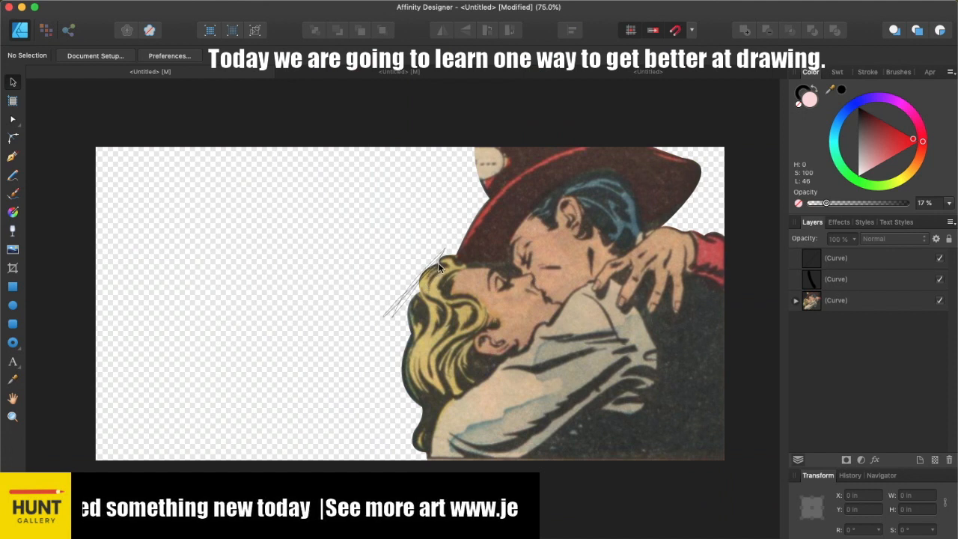
left_click(406, 302)
key("Delete")
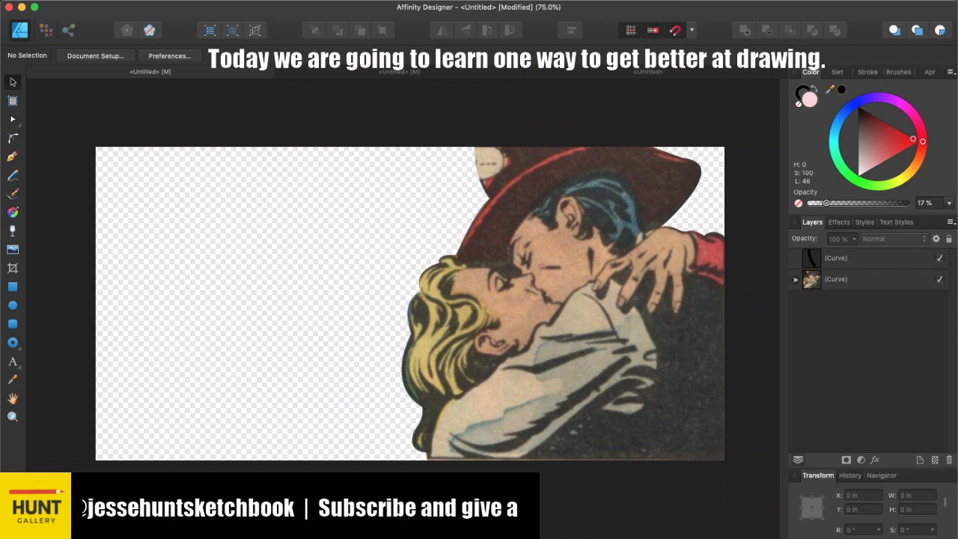
- Draw a tall, narrow rectangle in the empty left half of the canvas and deselect it
left_click(13, 287)
left_click_drag(161, 224, 225, 359)
left_click(84, 93)
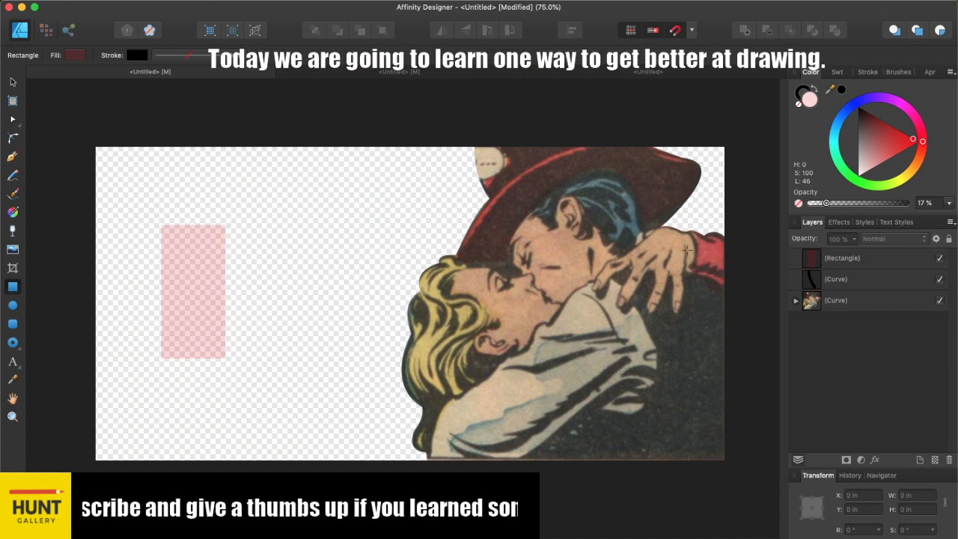